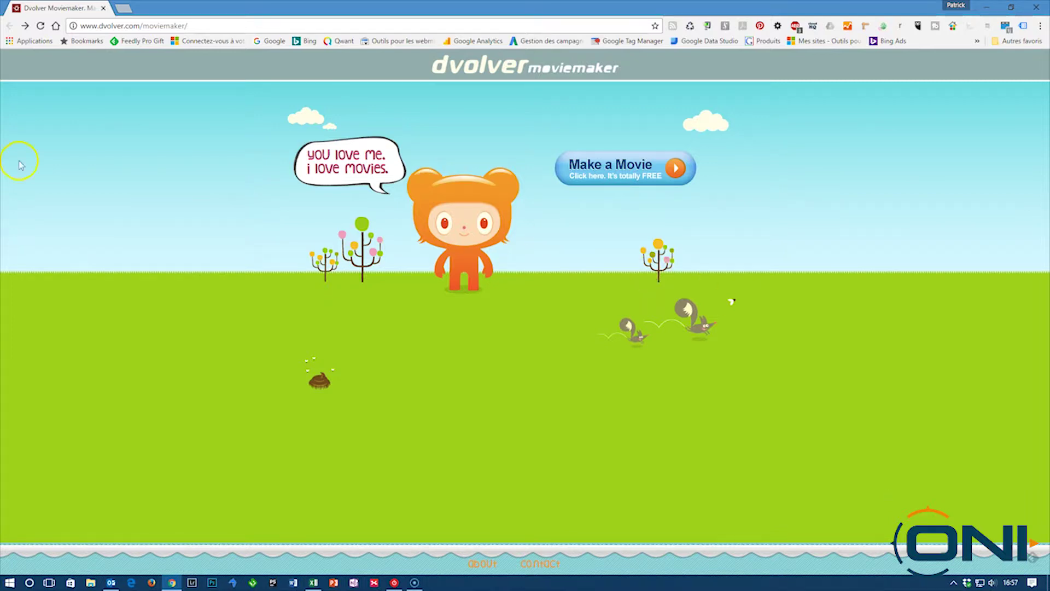
# Start a new movie and give scene 1 the starry ringed-planet sky and the Matterhorn mountain background
pyautogui.moveTo(80, 26); pyautogui.dragTo(144, 20)
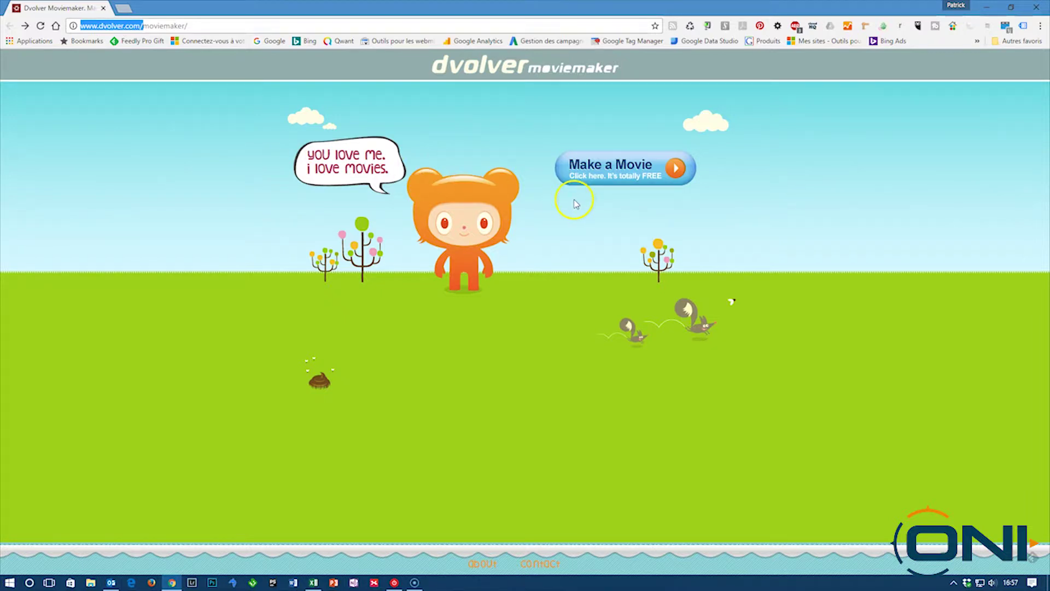
pyautogui.click(636, 175)
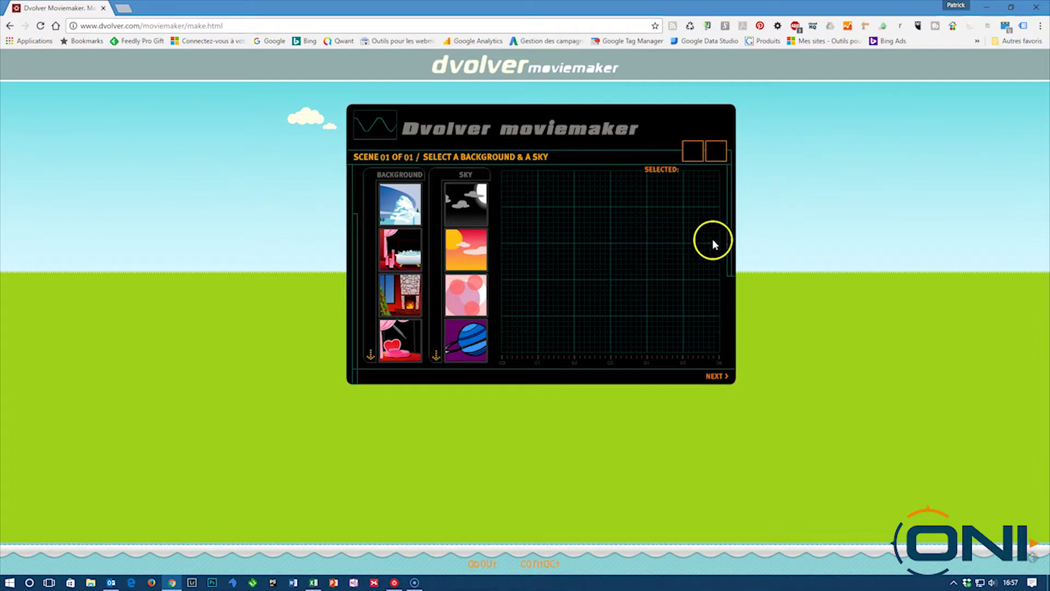
pyautogui.click(476, 349)
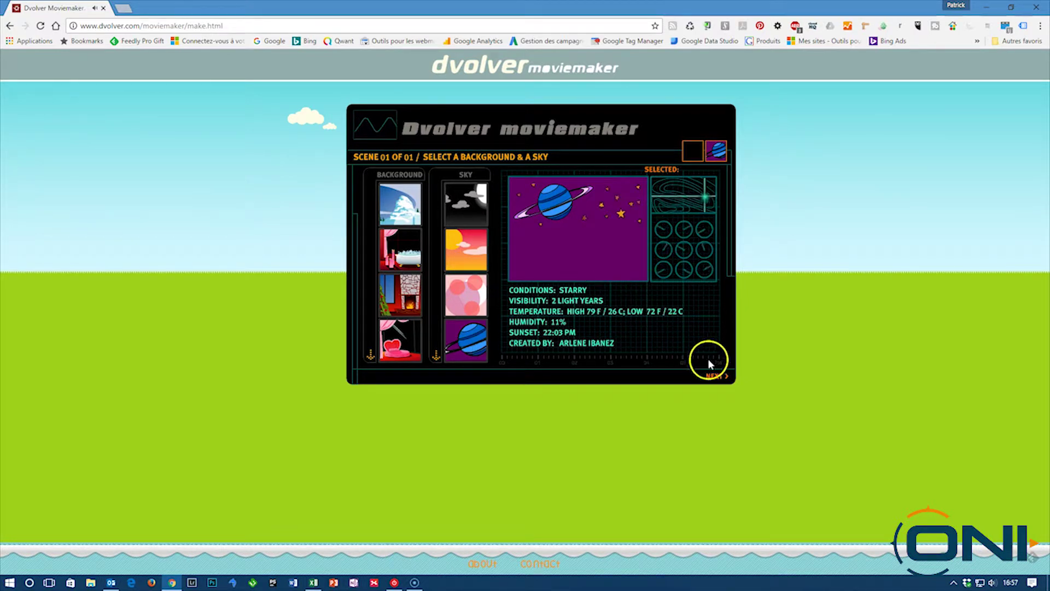
pyautogui.click(716, 377)
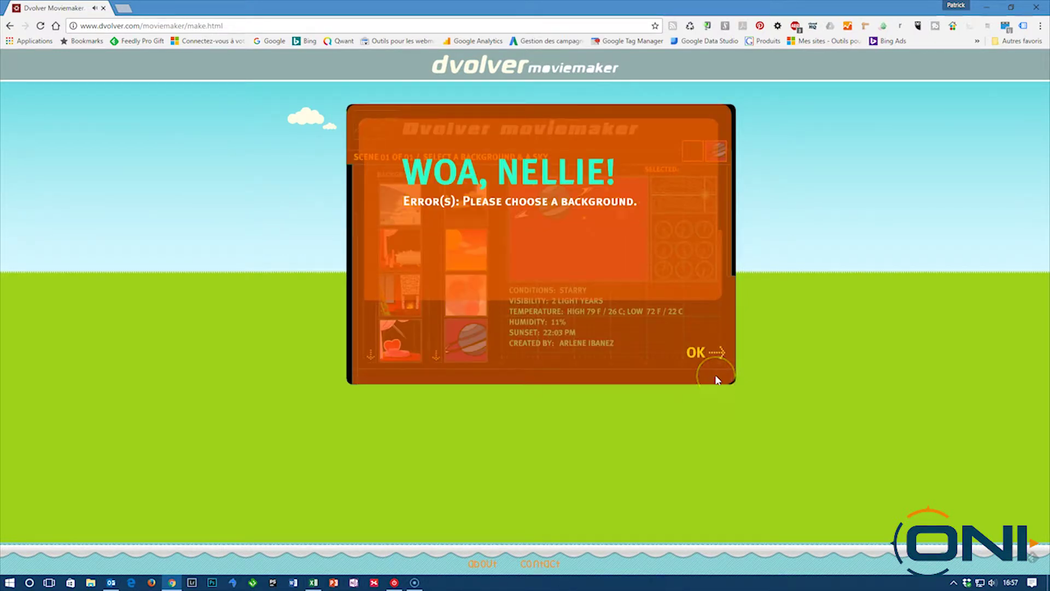
pyautogui.click(695, 350)
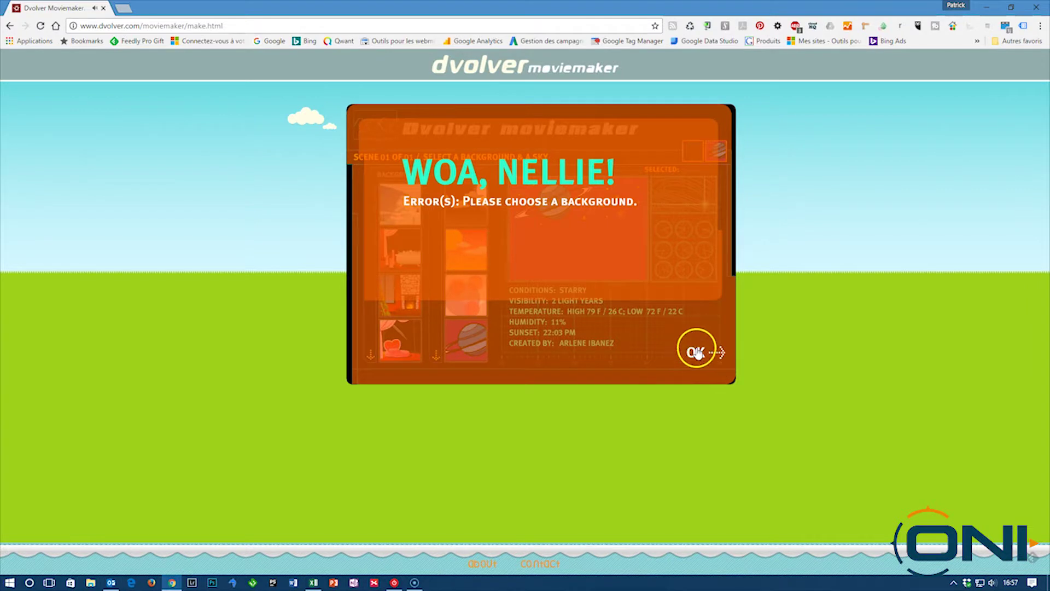
pyautogui.click(580, 260)
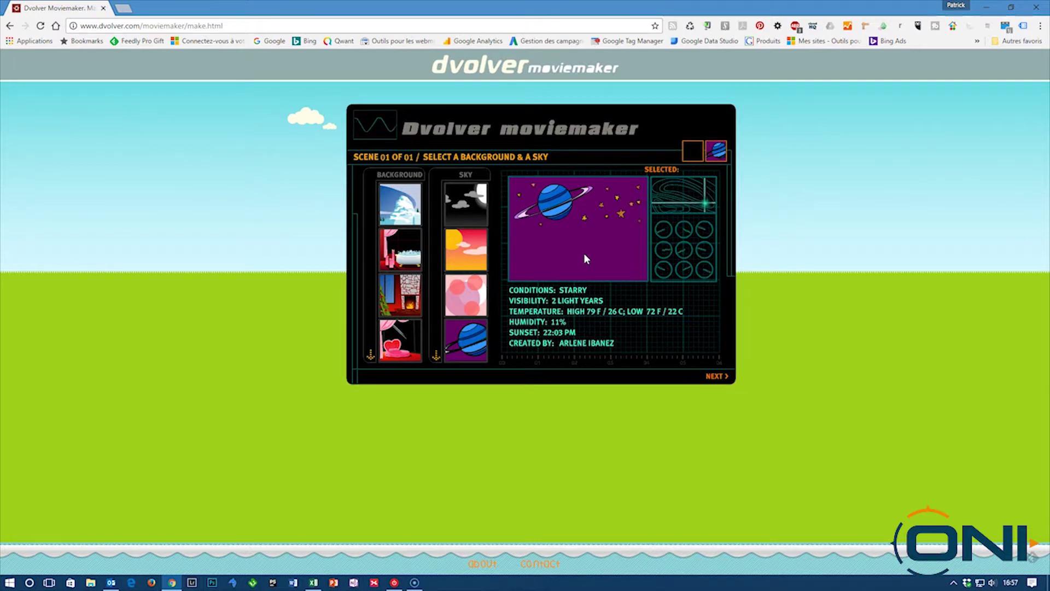
pyautogui.click(459, 190)
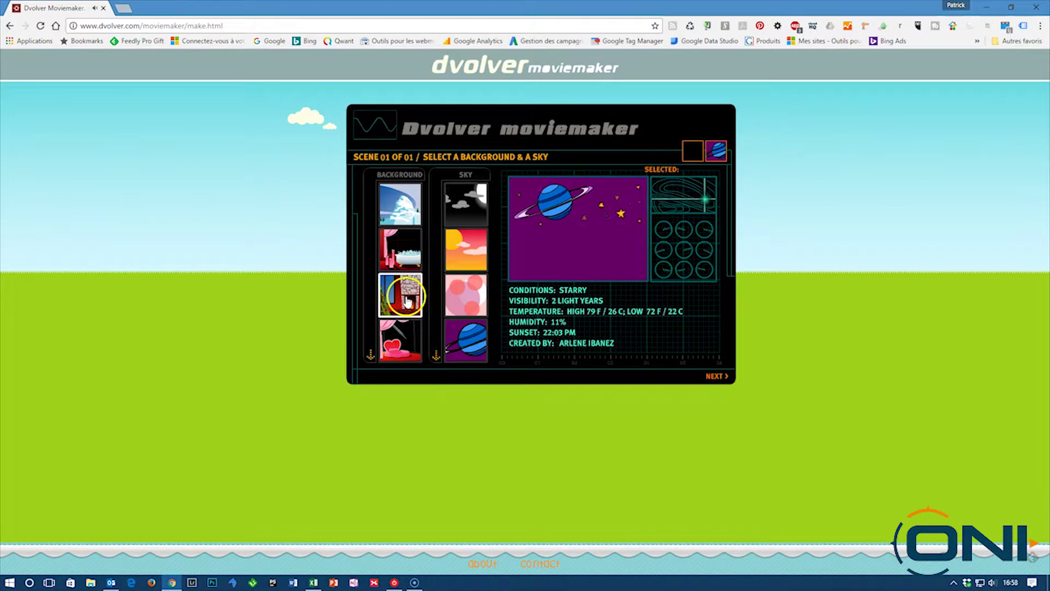
pyautogui.click(397, 202)
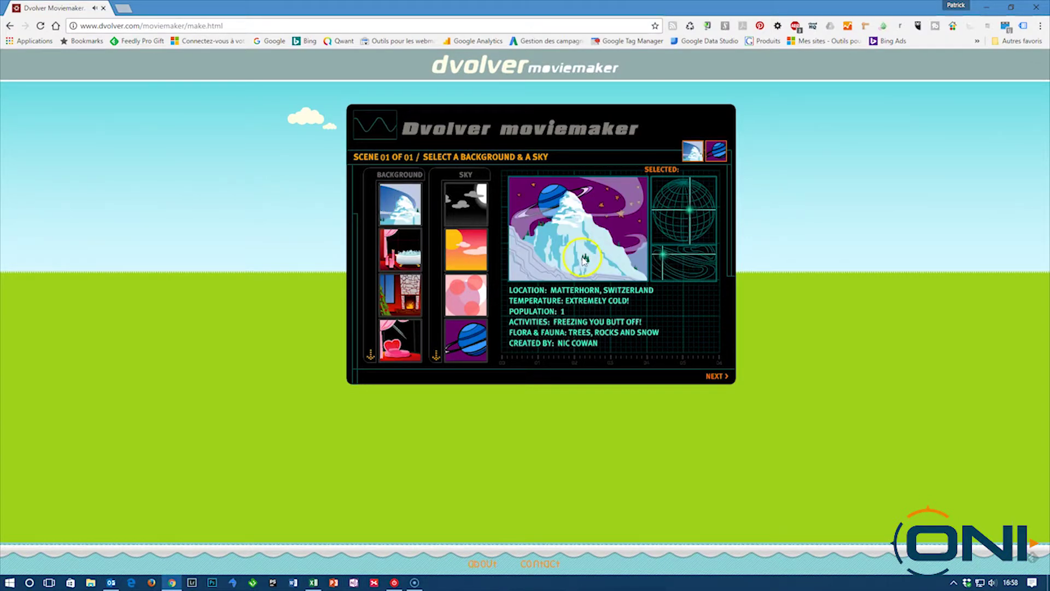
pyautogui.click(717, 376)
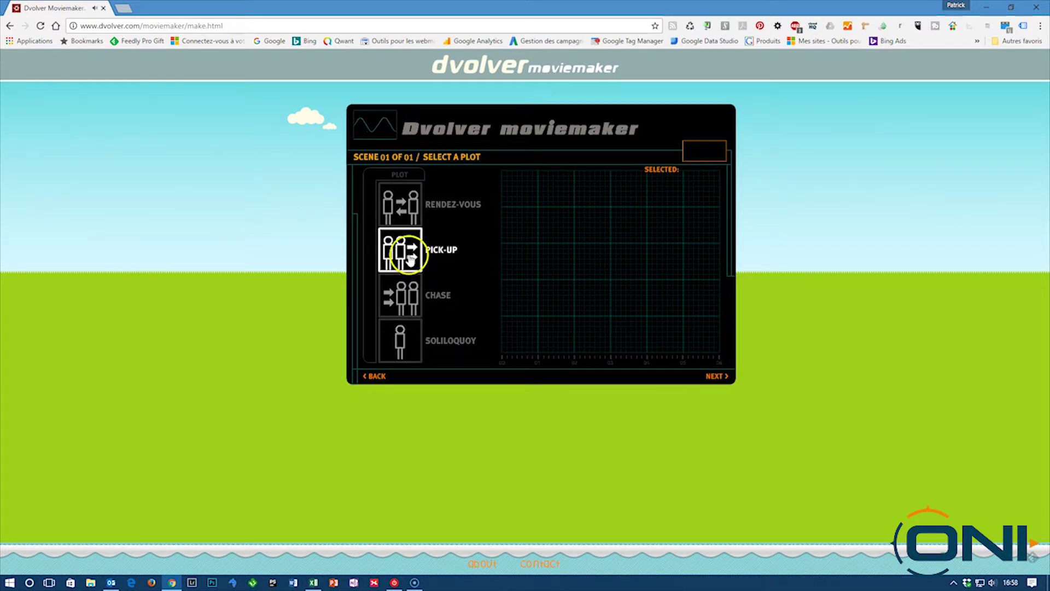
# Choose the Rendez-vous plot for scene 1, with the man in red as character 1 and the black-haired woman with earrings as character 2
pyautogui.click(409, 214)
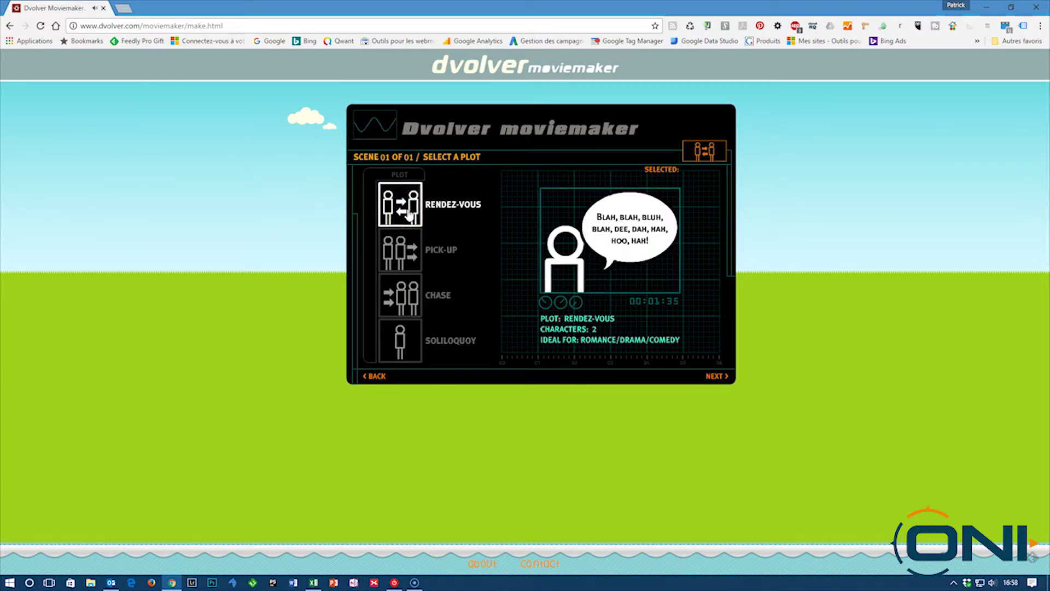
pyautogui.click(717, 377)
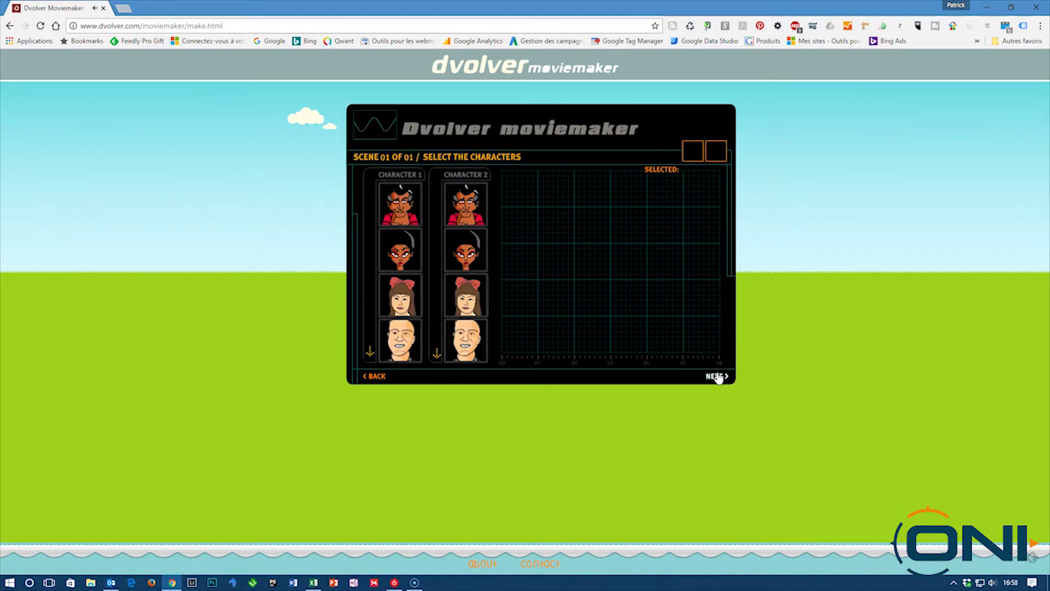
pyautogui.click(401, 202)
pyautogui.click(467, 252)
pyautogui.click(715, 376)
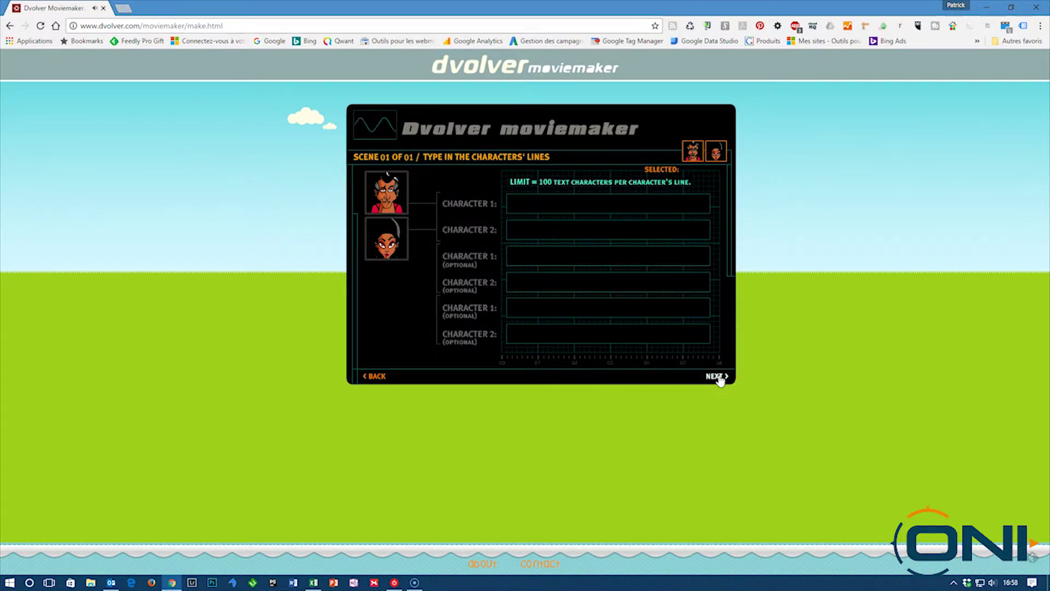
# Write the first four dialogue lines, alternating between the characters: "bonjour", "salut", "tu vas bien ?" and "et toi ?"
pyautogui.click(567, 198)
pyautogui.write('bonjour')
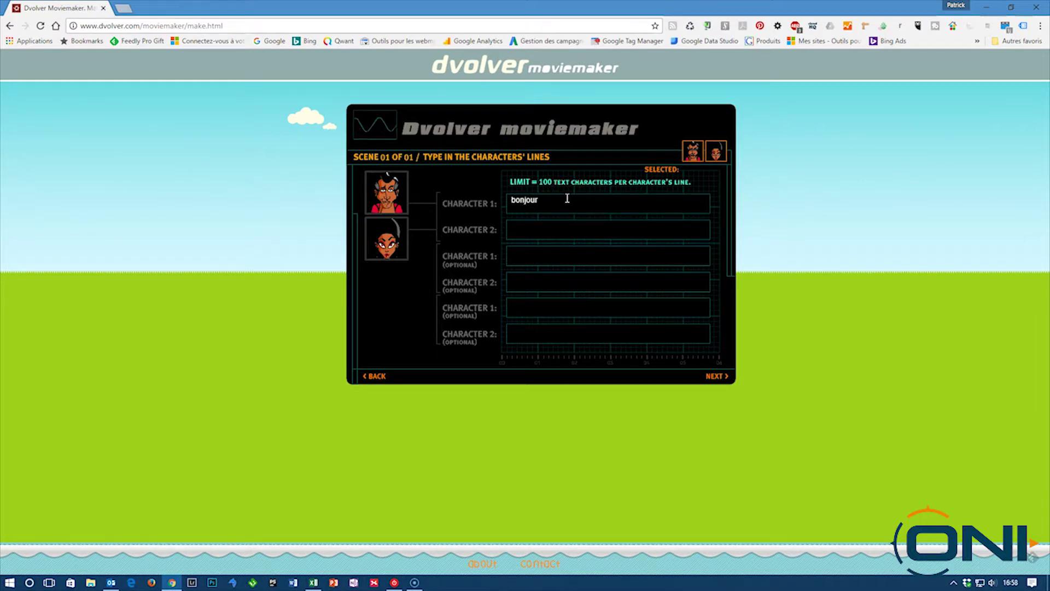
pyautogui.click(521, 229)
pyautogui.write('salut')
pyautogui.click(530, 257)
pyautogui.write('tu vas bien ?')
pyautogui.click(554, 275)
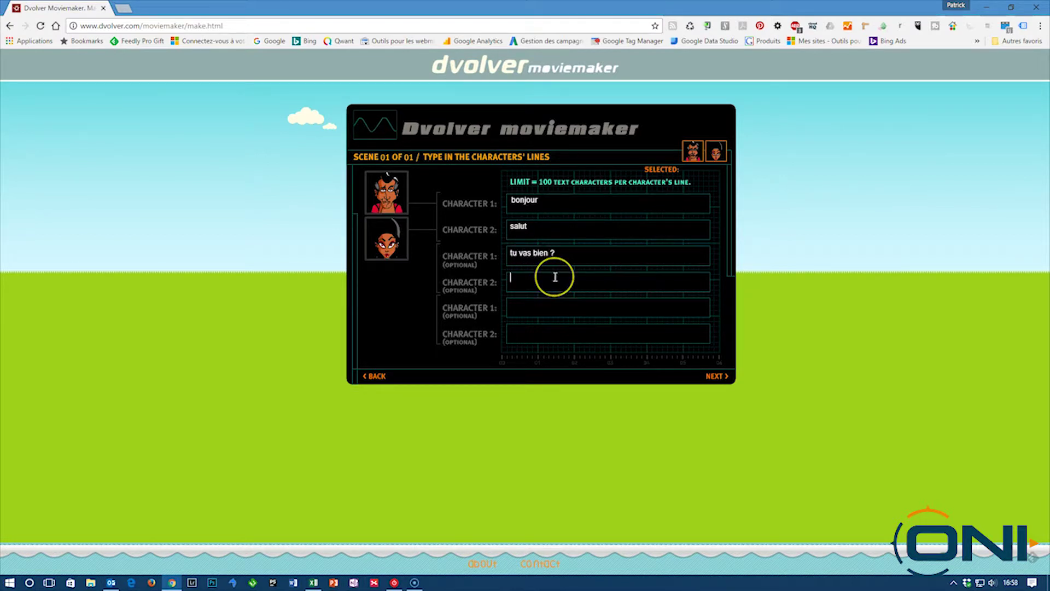
pyautogui.write('et')
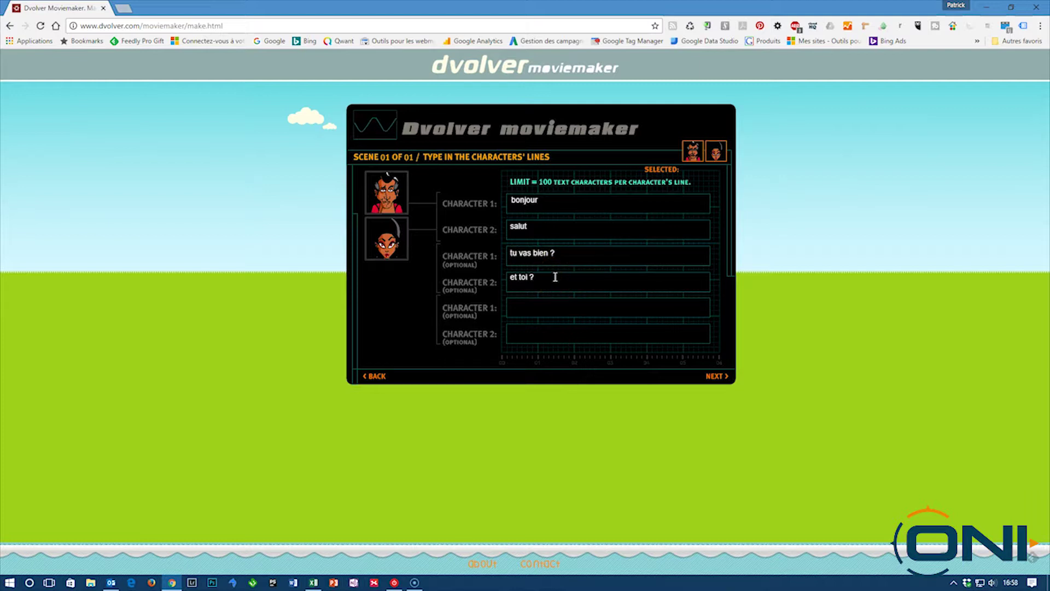
# Write the last two dialogue lines, "qool" for character 1 and "pareil" for character 2, and continue to the music selection
pyautogui.click(521, 306)
pyautogui.write('qool')
pyautogui.click(593, 323)
pyautogui.write('pareil')
pyautogui.click(717, 378)
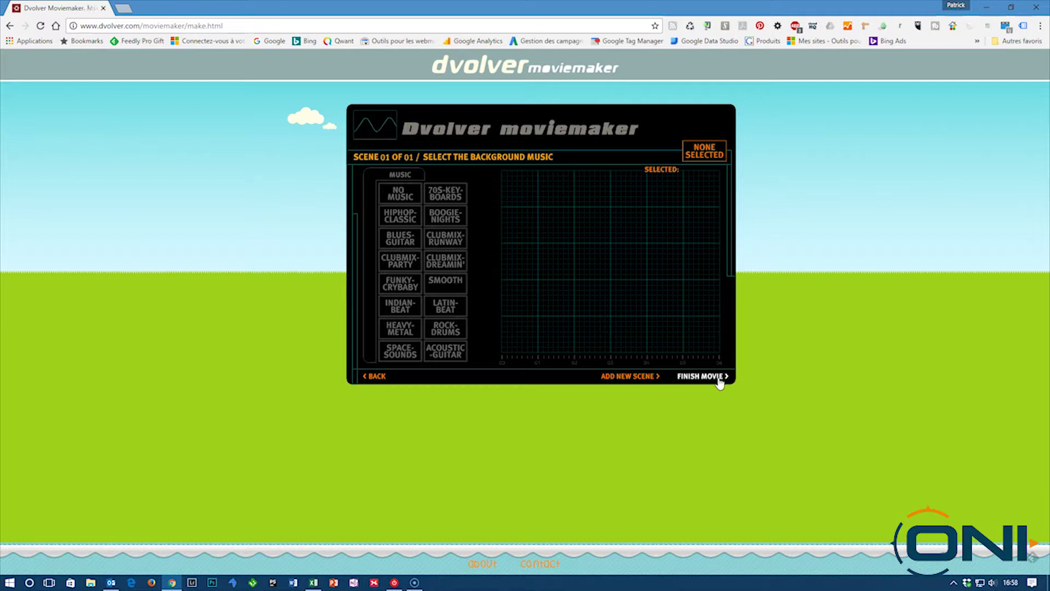
# Set scene 1's background music to Boogie-Nights and add a second scene
pyautogui.click(448, 219)
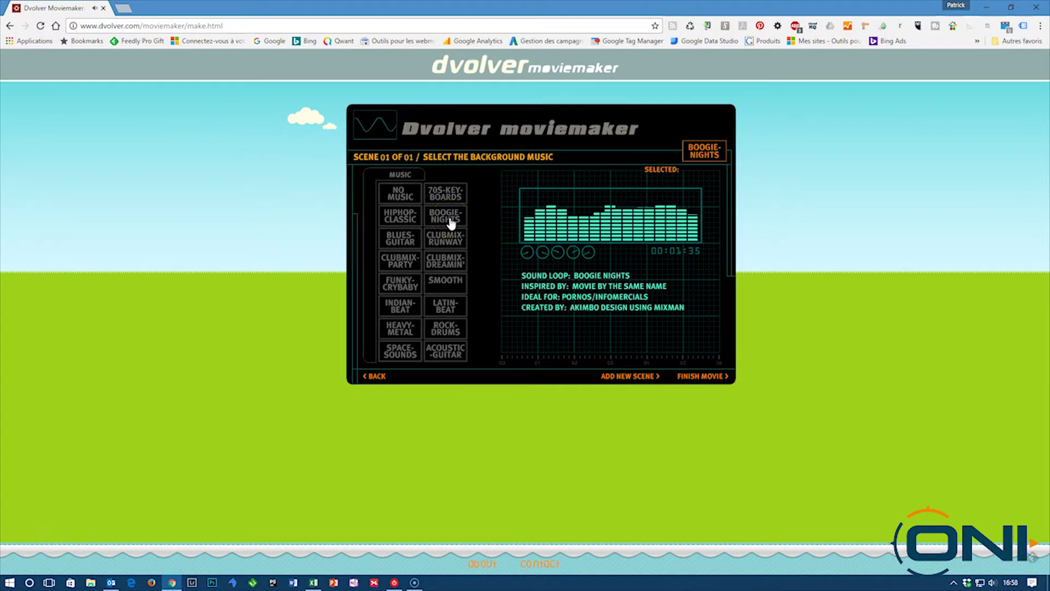
pyautogui.click(689, 347)
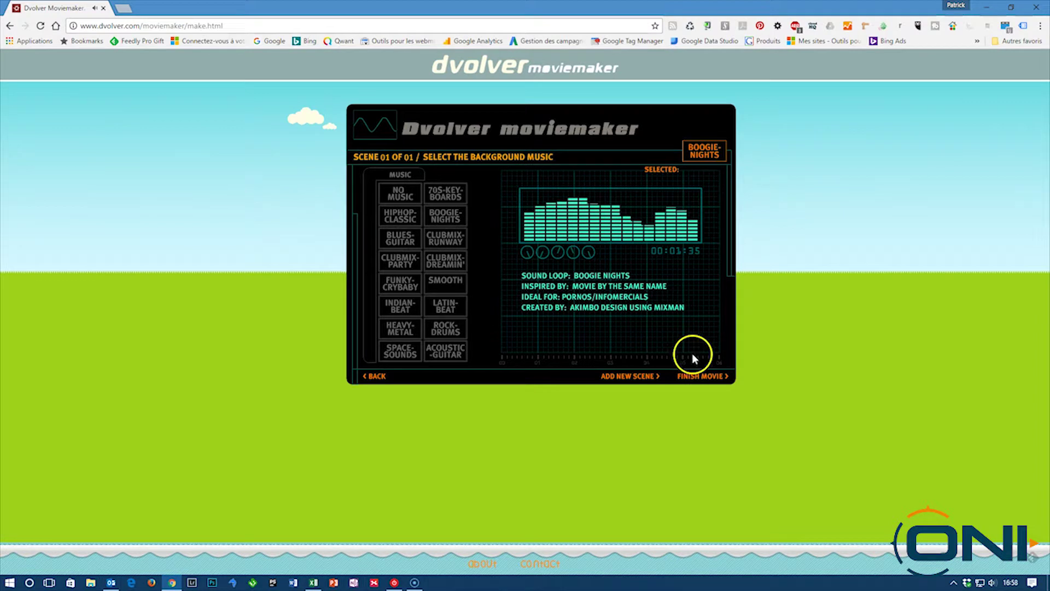
pyautogui.click(648, 379)
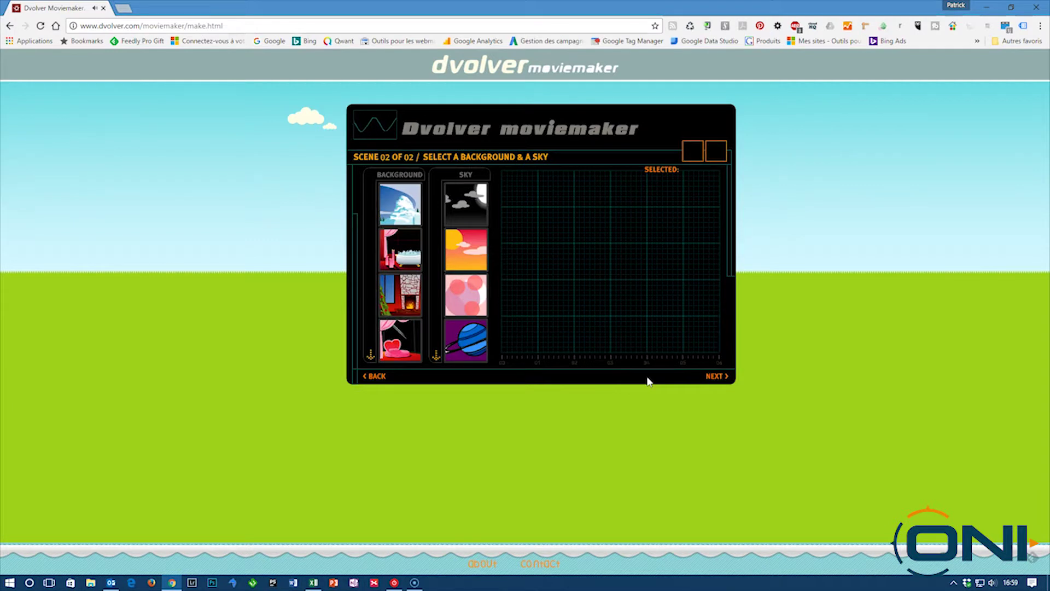
# Give scene 2 the ringed-planet sky, the Matterhorn background and the Pick-up plot
pyautogui.click(465, 340)
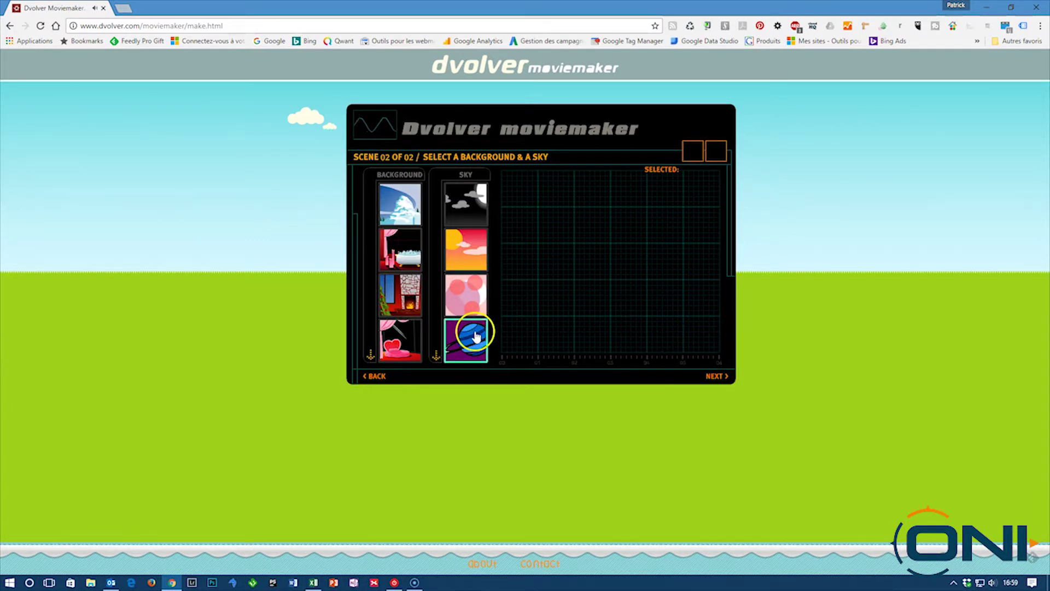
pyautogui.click(413, 209)
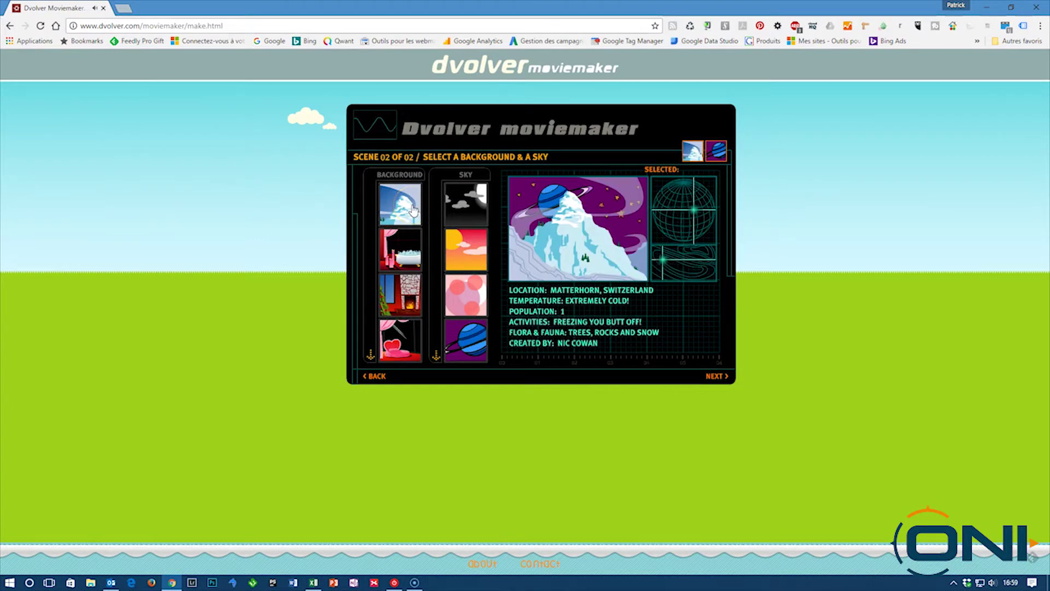
pyautogui.click(717, 376)
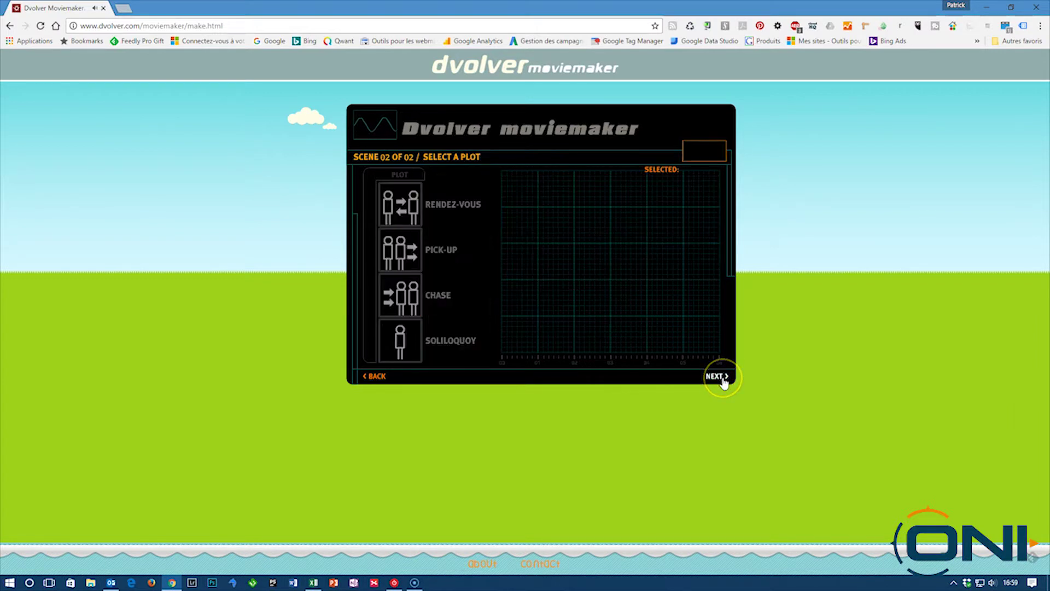
pyautogui.click(401, 257)
pyautogui.click(719, 378)
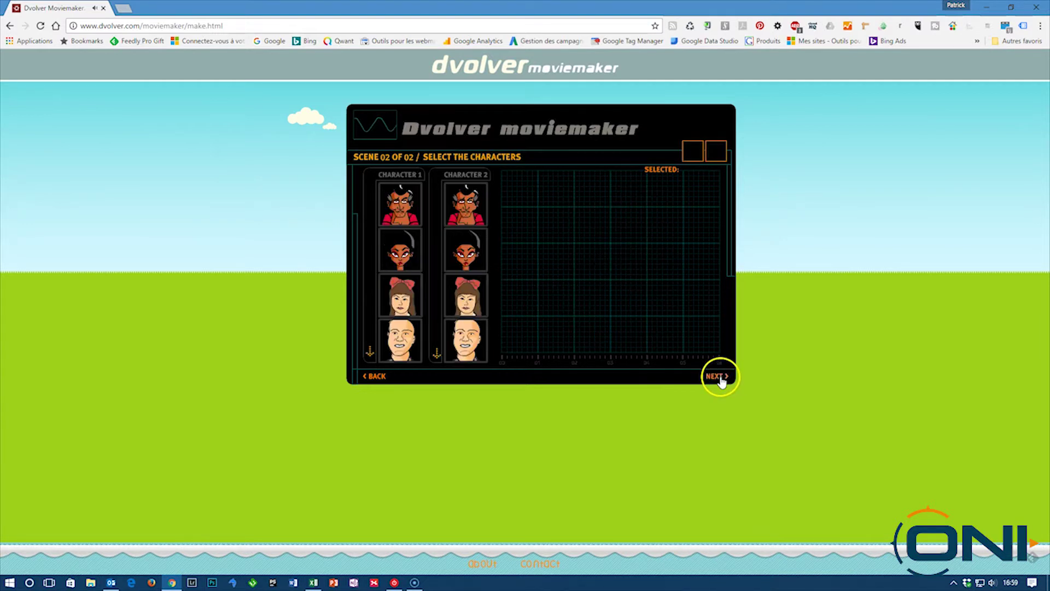
# Cast the same man and woman as characters 1 and 2 in scene 2, and finish the movie without dialogue or music for that scene
pyautogui.click(394, 192)
pyautogui.click(464, 248)
pyautogui.click(714, 377)
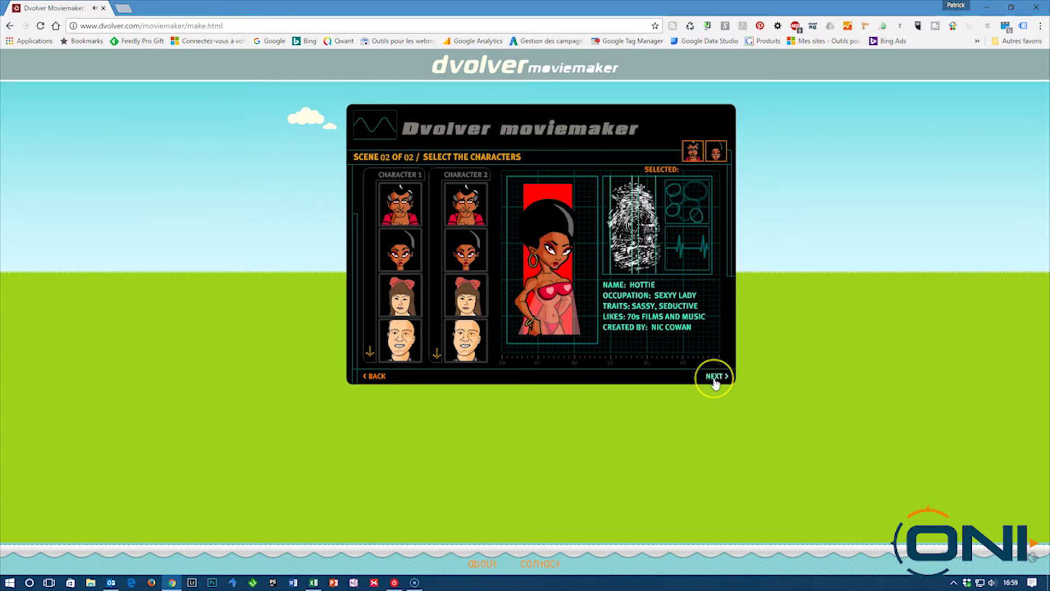
pyautogui.click(715, 382)
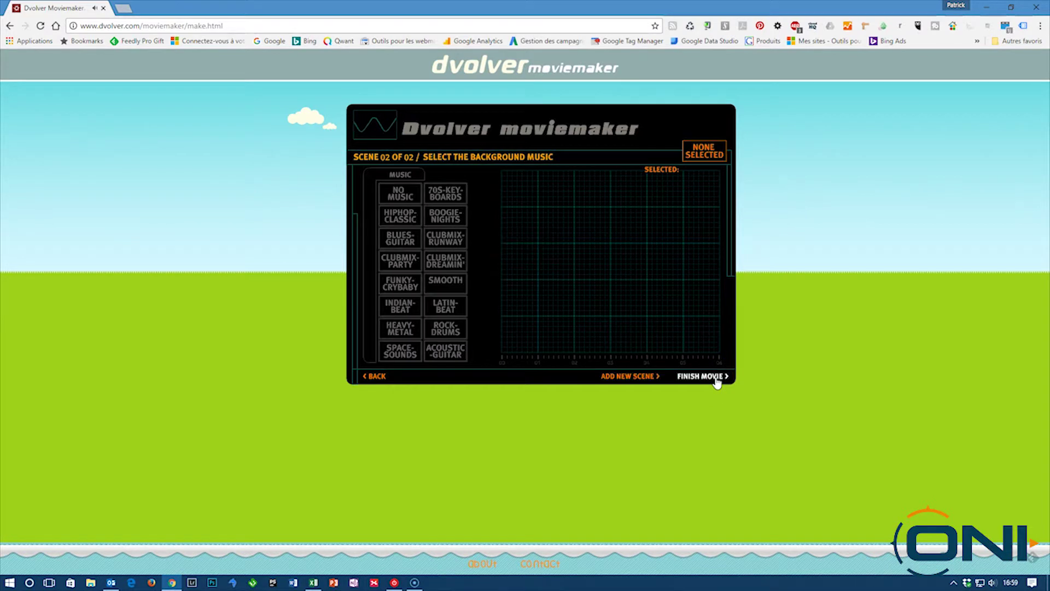
pyautogui.click(716, 382)
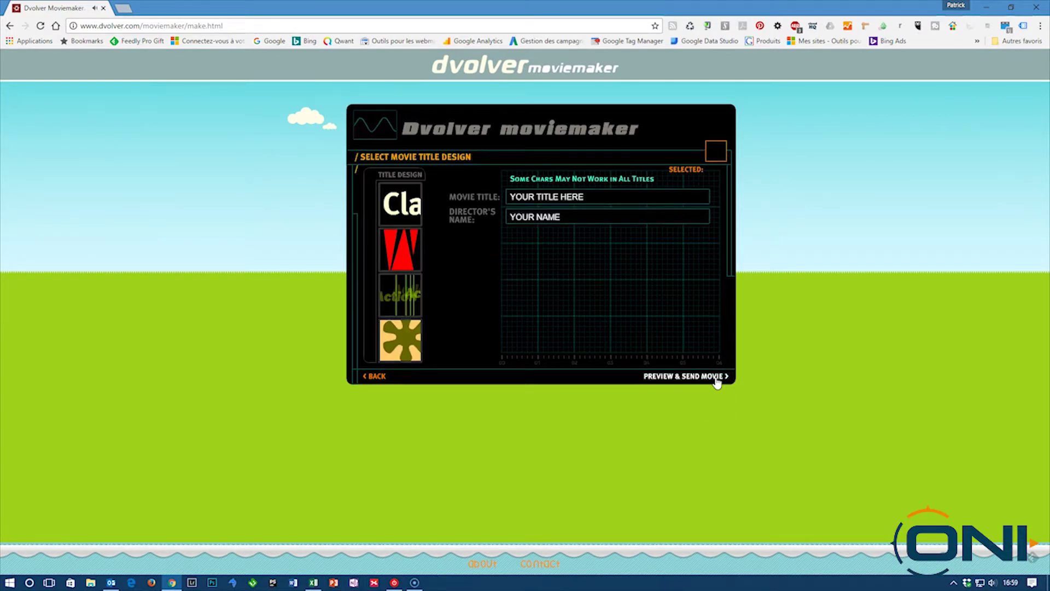
pyautogui.click(717, 382)
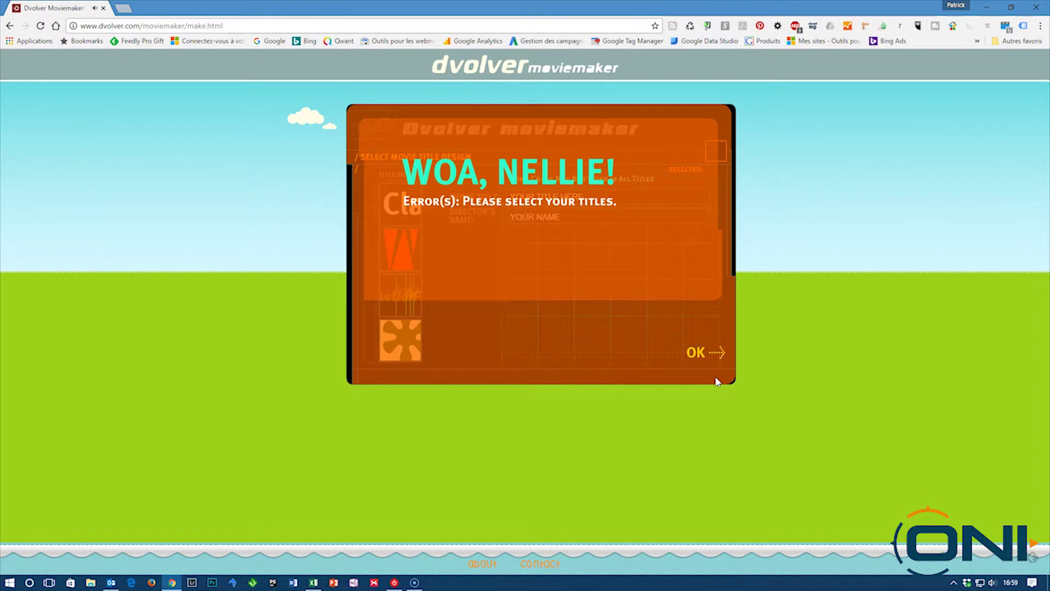
pyautogui.click(701, 343)
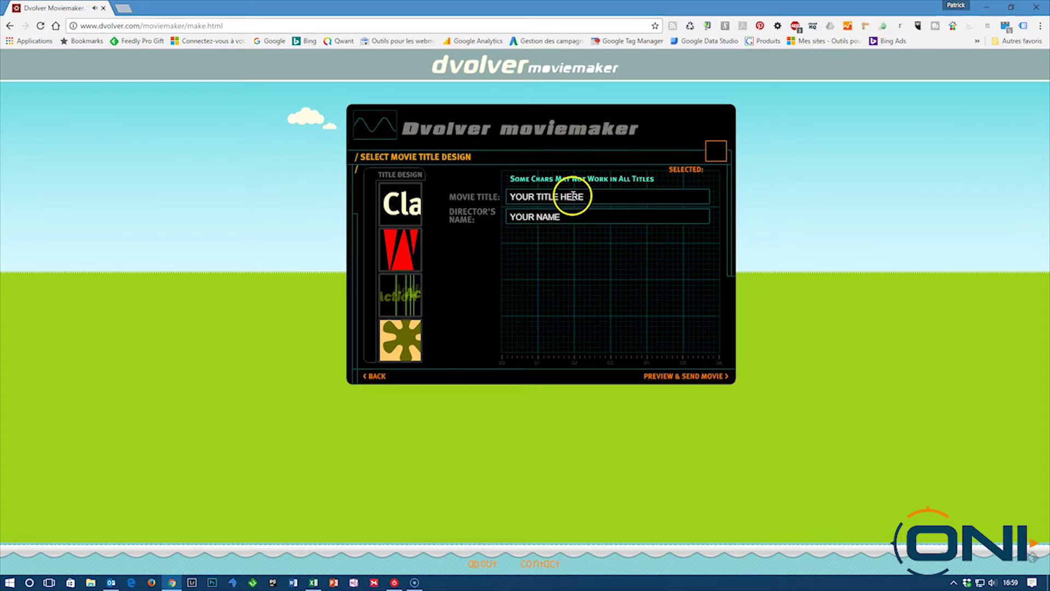
# Replace the placeholder movie title with ESSAI
pyautogui.click(593, 197)
pyautogui.press('BackSpace')
pyautogui.press('BackSpace')
pyautogui.press('BackSpace')
pyautogui.press('BackSpace')
pyautogui.press('BackSpace')
pyautogui.press('BackSpace')
pyautogui.press('BackSpace')
pyautogui.press('BackSpace')
pyautogui.press('BackSpace')
pyautogui.press('BackSpace')
pyautogui.press('BackSpace')
pyautogui.press('BackSpace')
pyautogui.press('BackSpace')
pyautogui.press('BackSpace')
pyautogui.press('BackSpace')
pyautogui.write('ESSAI')
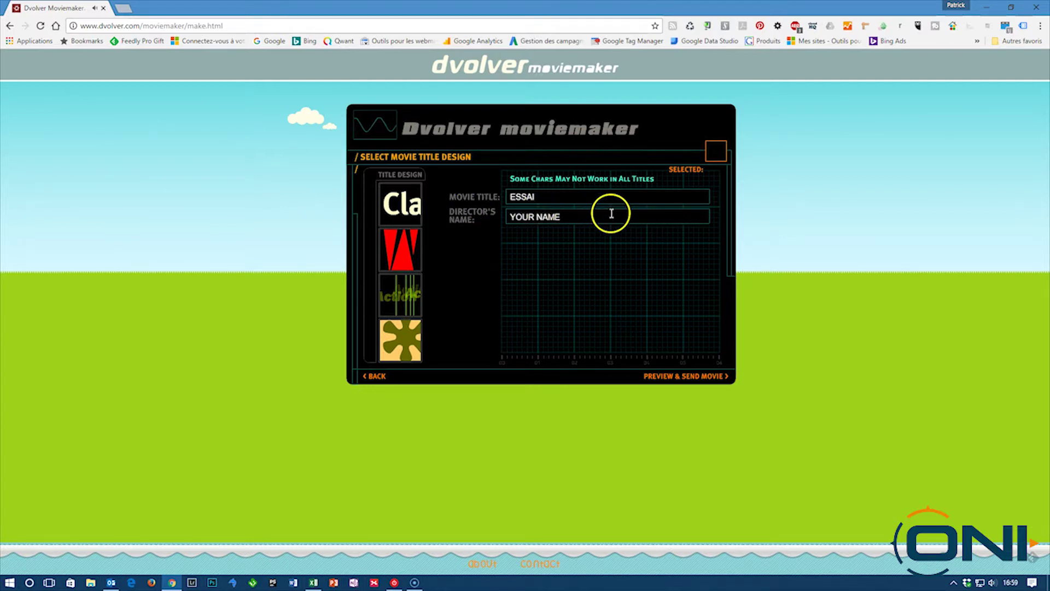
# Replace the placeholder director's name with the director's first name
pyautogui.click(611, 213)
pyautogui.press('BackSpace')
pyautogui.press('BackSpace')
pyautogui.press('BackSpace')
pyautogui.press('BackSpace')
pyautogui.press('BackSpace')
pyautogui.press('BackSpace')
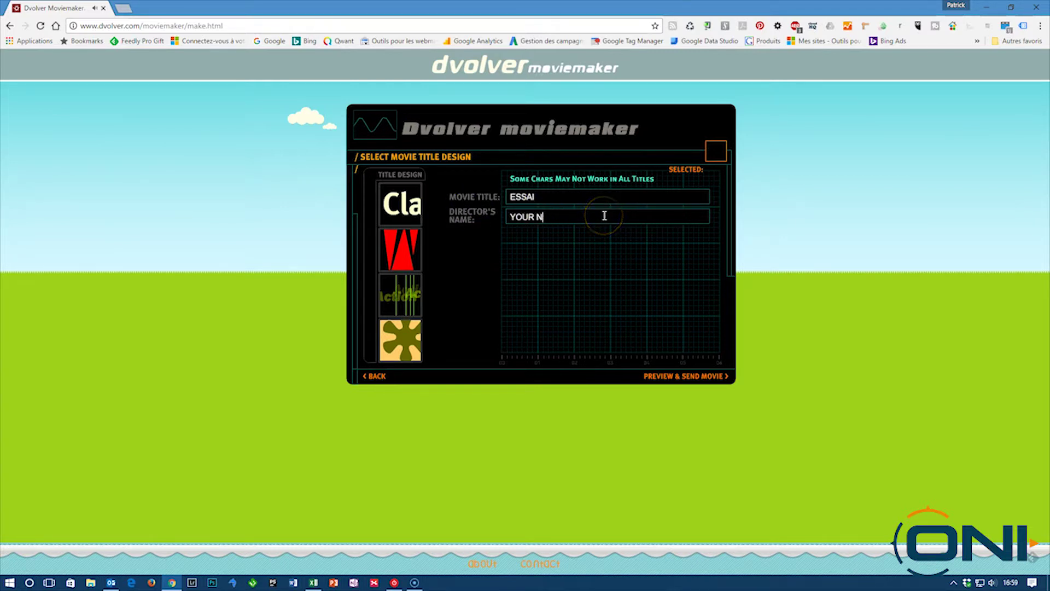
pyautogui.write('PAT')
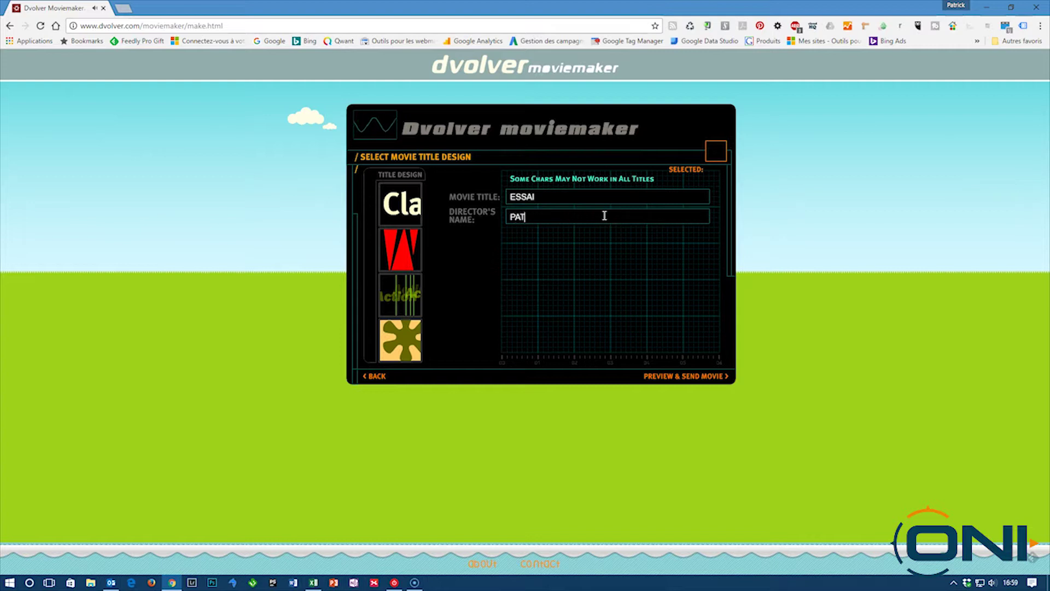
# Apply the Seventies title design and preview the finished movie
pyautogui.click(686, 374)
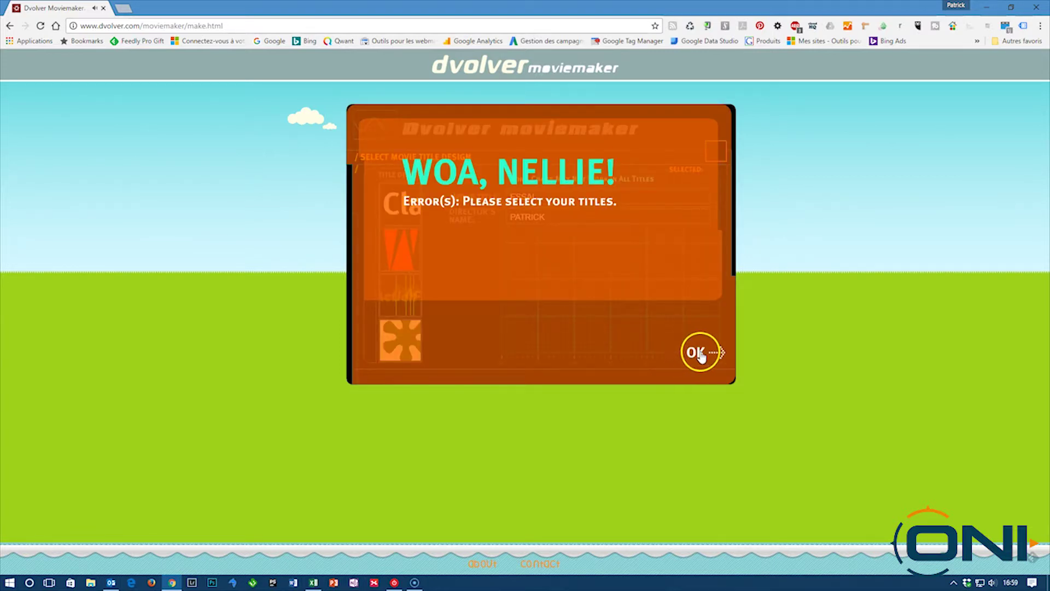
pyautogui.click(696, 352)
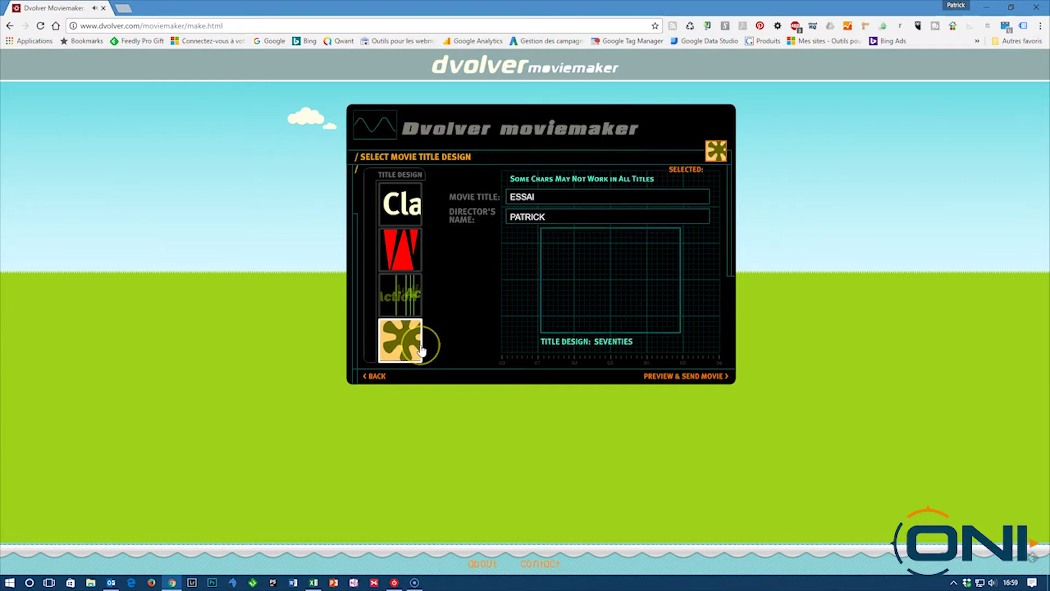
pyautogui.click(715, 378)
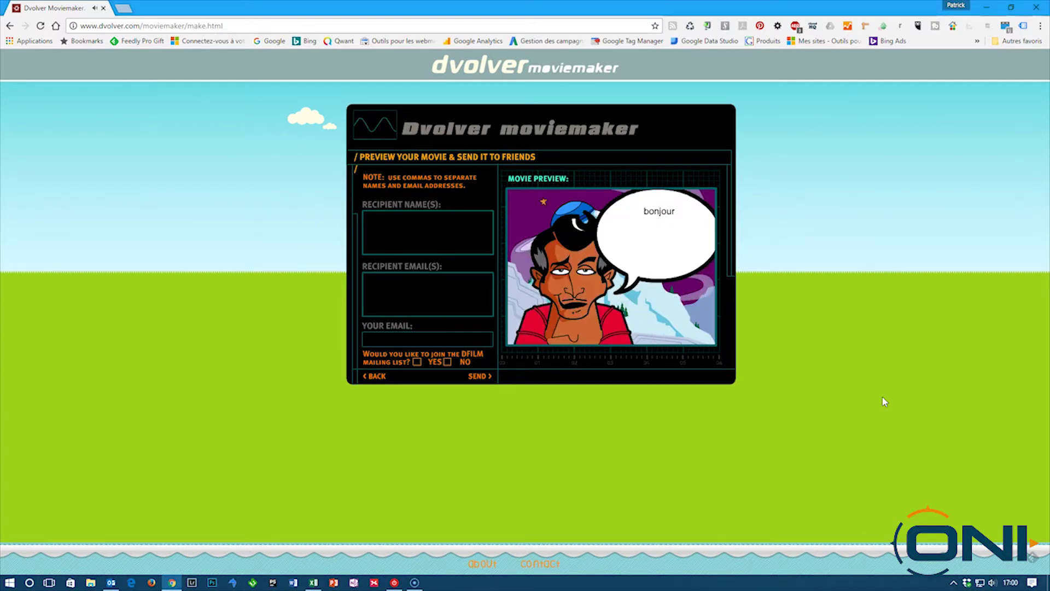
# Mute the computer's speakers during the movie preview
pyautogui.click(993, 583)
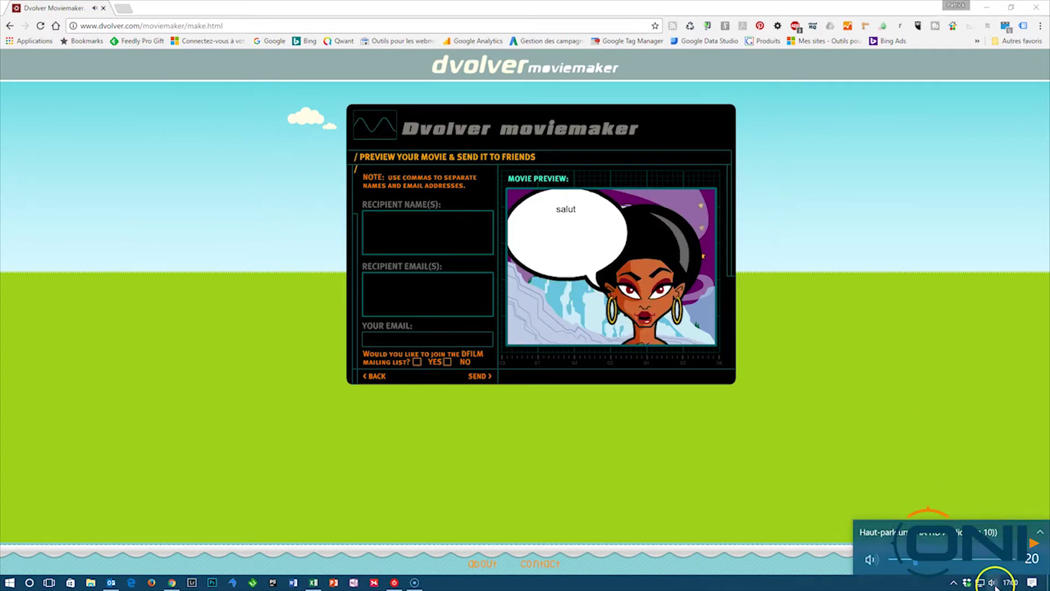
pyautogui.click(872, 560)
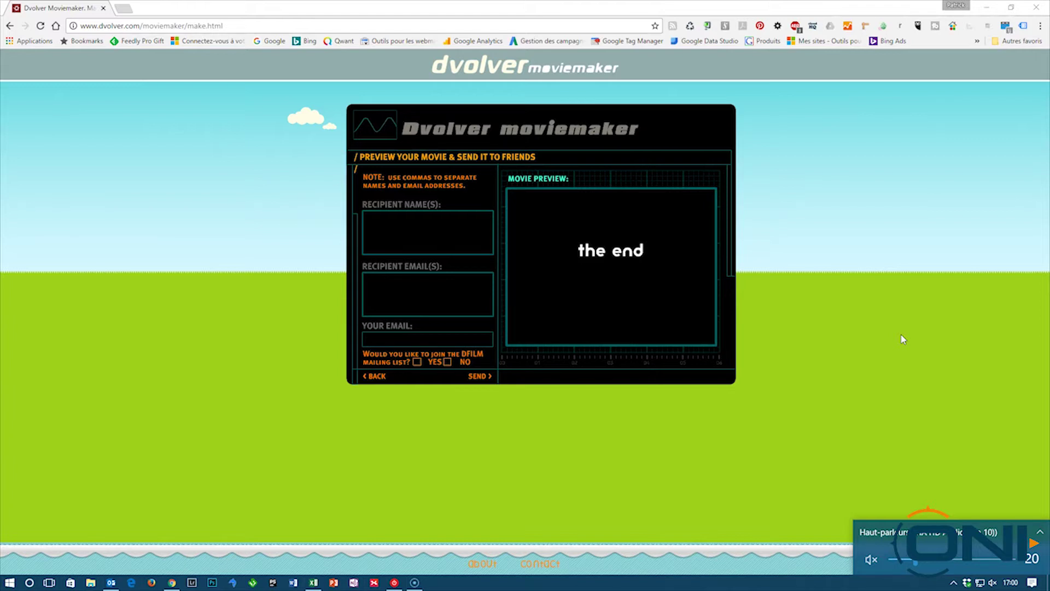
# Go back from the movie preview through the earlier stages to scene 1's background and sky selection
pyautogui.click(372, 377)
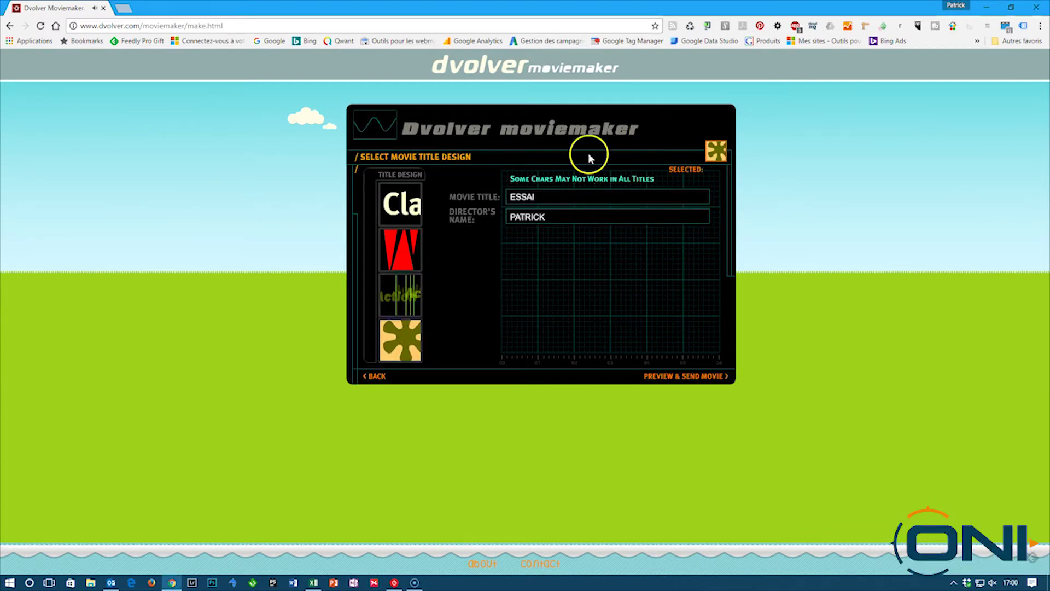
pyautogui.click(374, 377)
pyautogui.click(378, 377)
pyautogui.click(379, 376)
pyautogui.click(379, 377)
pyautogui.click(379, 376)
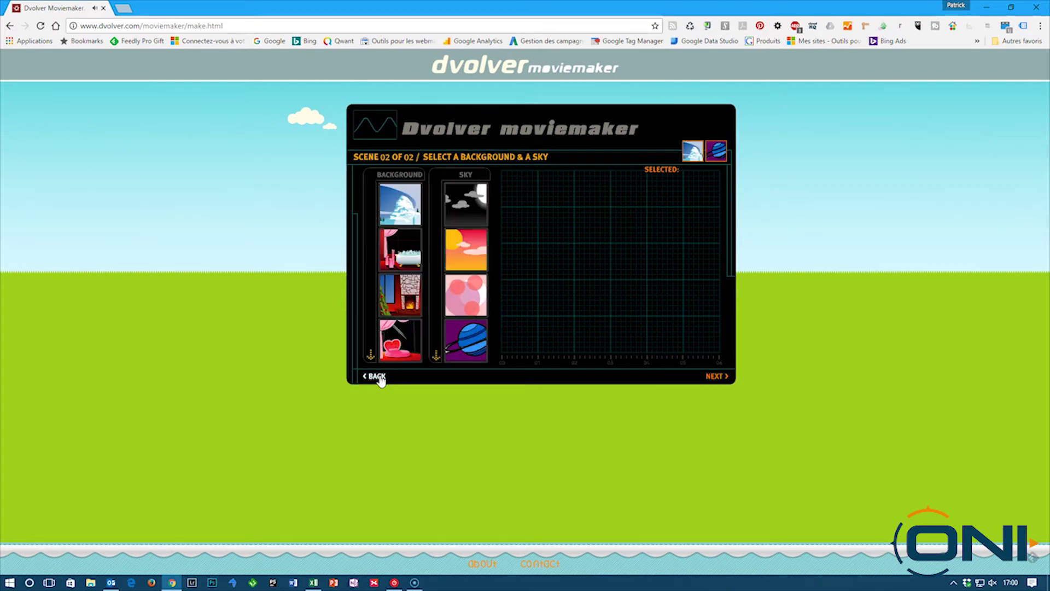
pyautogui.click(379, 376)
pyautogui.click(379, 376)
pyautogui.click(379, 376)
pyautogui.click(378, 377)
pyautogui.click(378, 376)
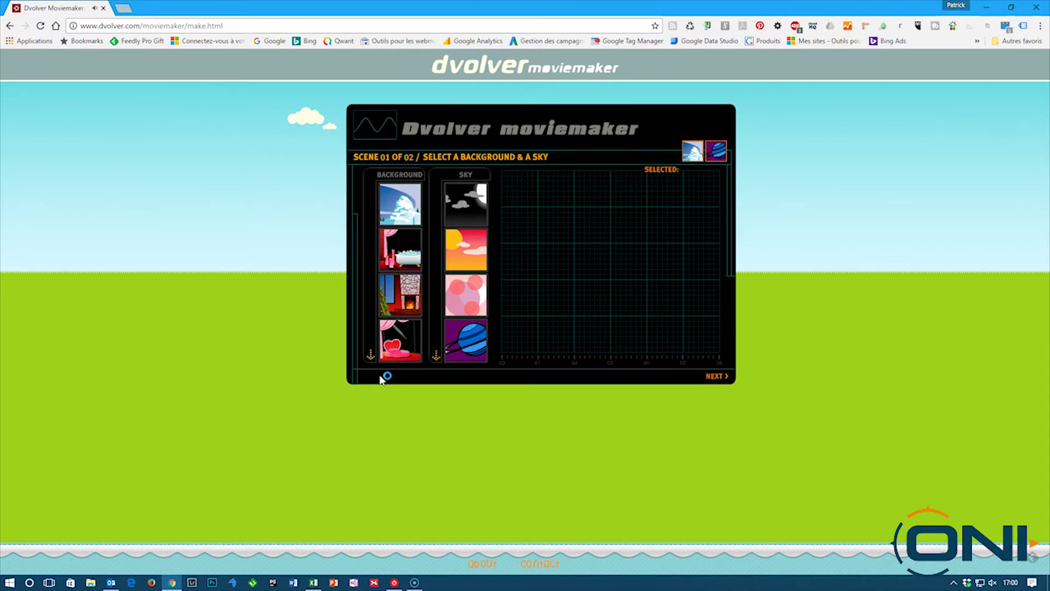
# Try the Burning Man desert background with the snow flurries sky for scene 1
pyautogui.click(436, 355)
pyautogui.click(436, 354)
pyautogui.click(375, 355)
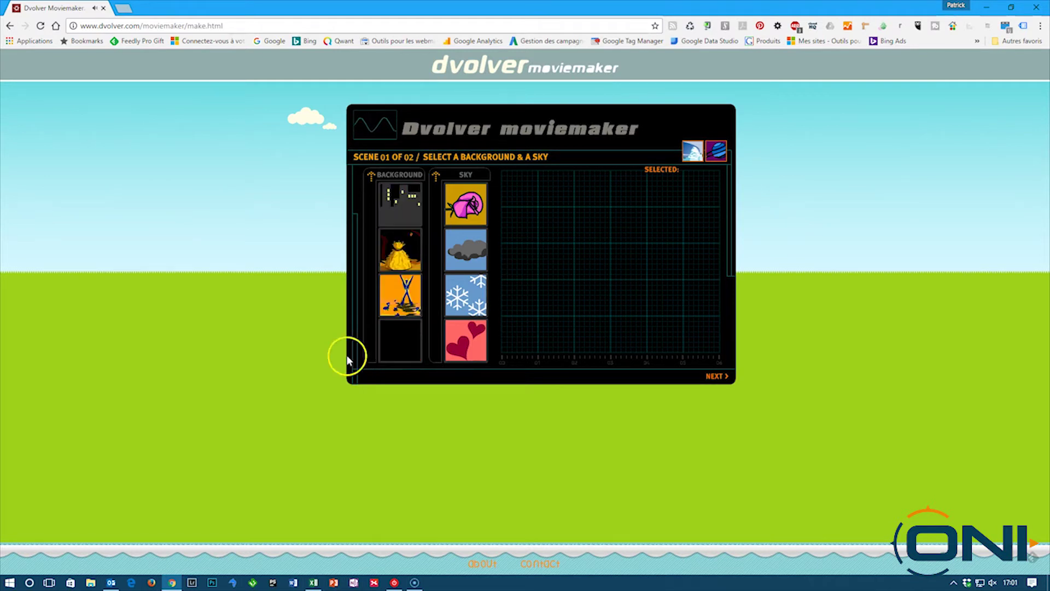
pyautogui.click(420, 281)
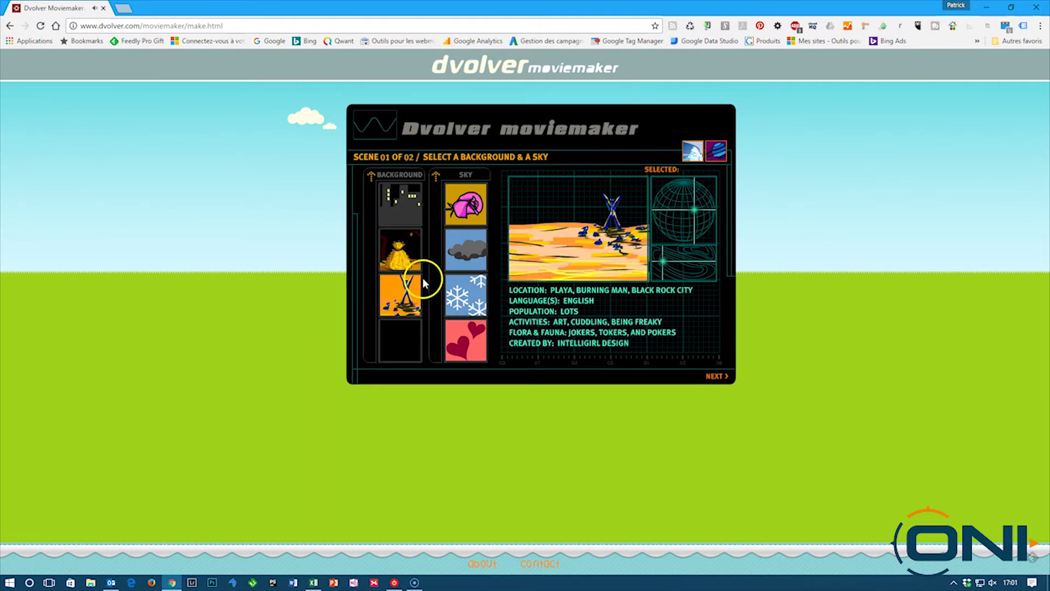
pyautogui.click(466, 293)
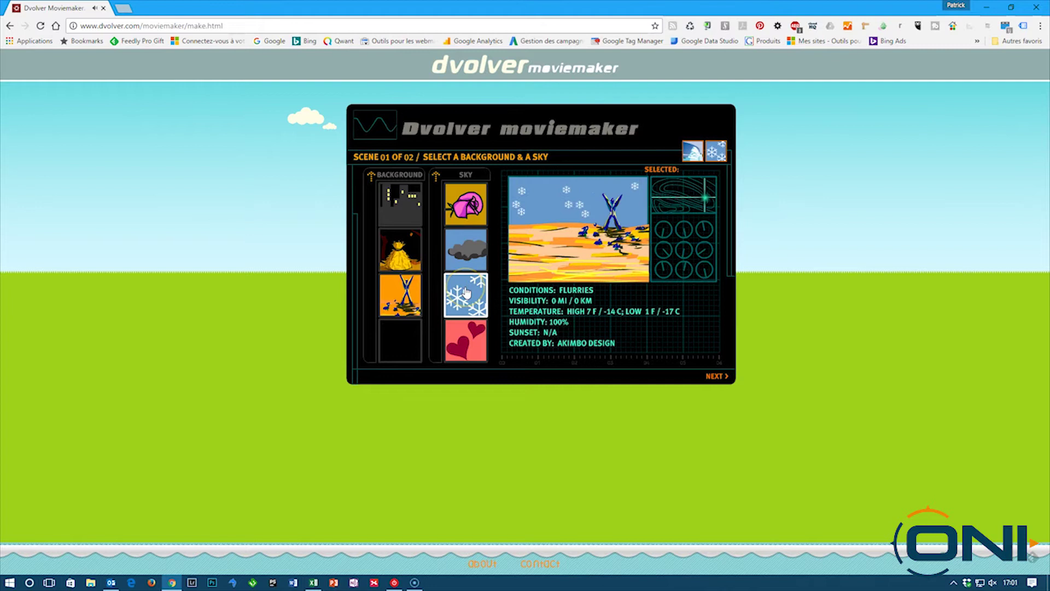
# Set scene 1's background to the haystack field with the scarecrow and its sky to dark storm clouds
pyautogui.click(402, 253)
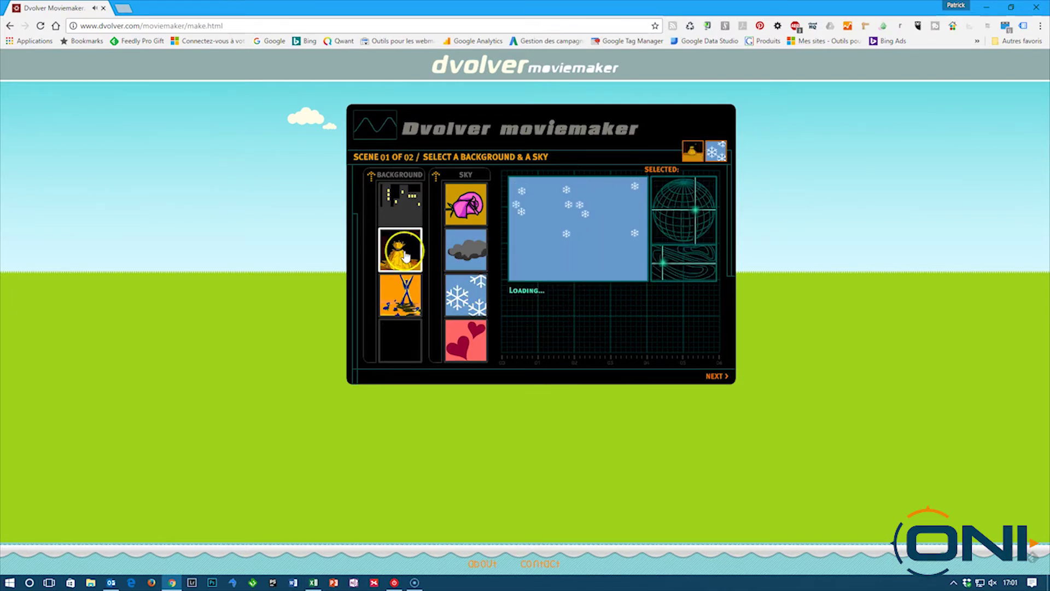
pyautogui.click(465, 256)
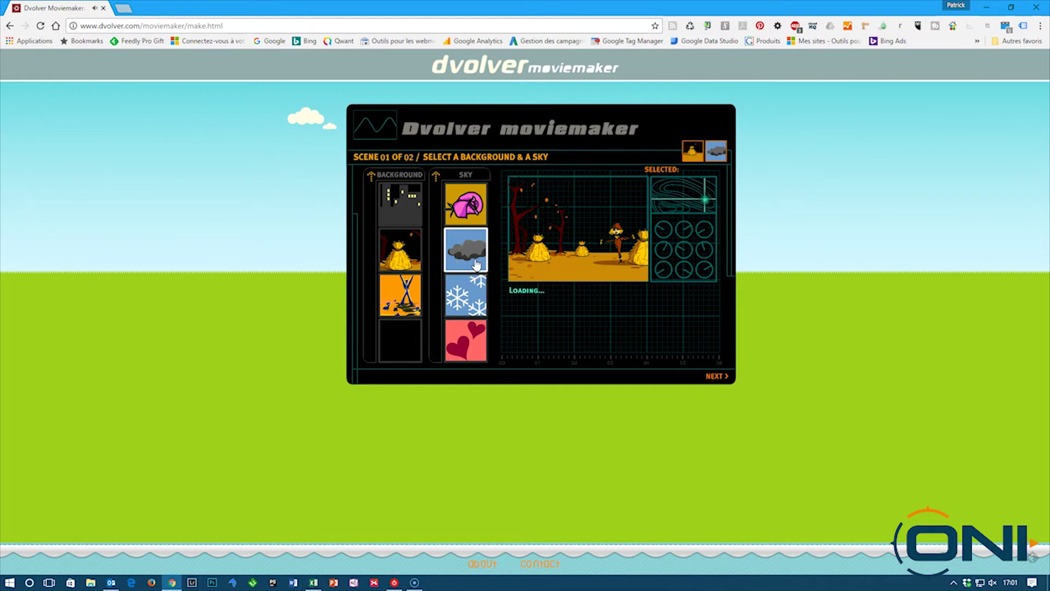
pyautogui.click(401, 219)
pyautogui.click(412, 265)
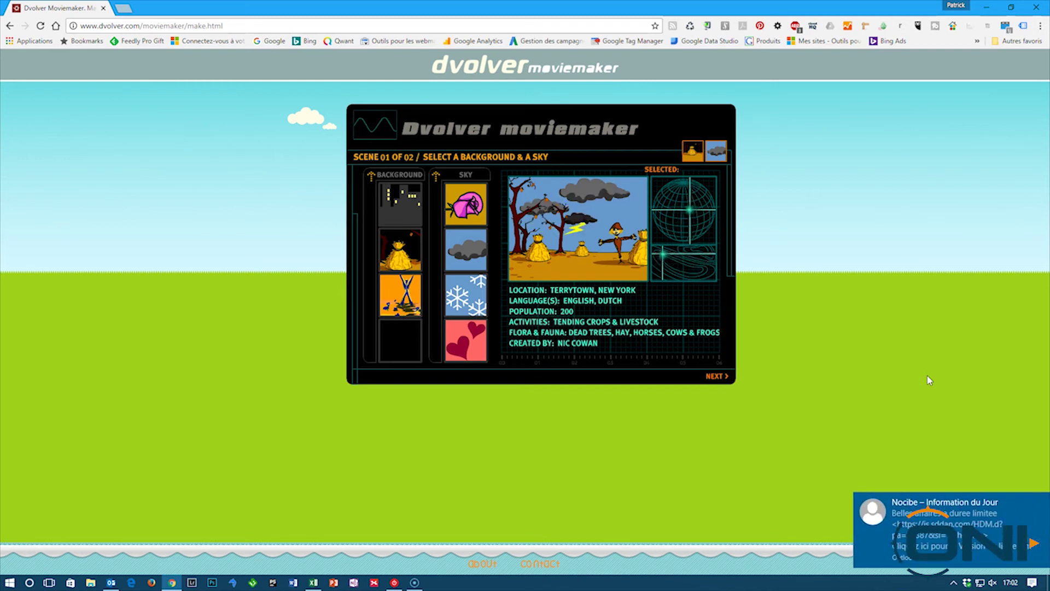
# Dismiss the incoming e-mail notification and return to the movie page
pyautogui.click(1038, 502)
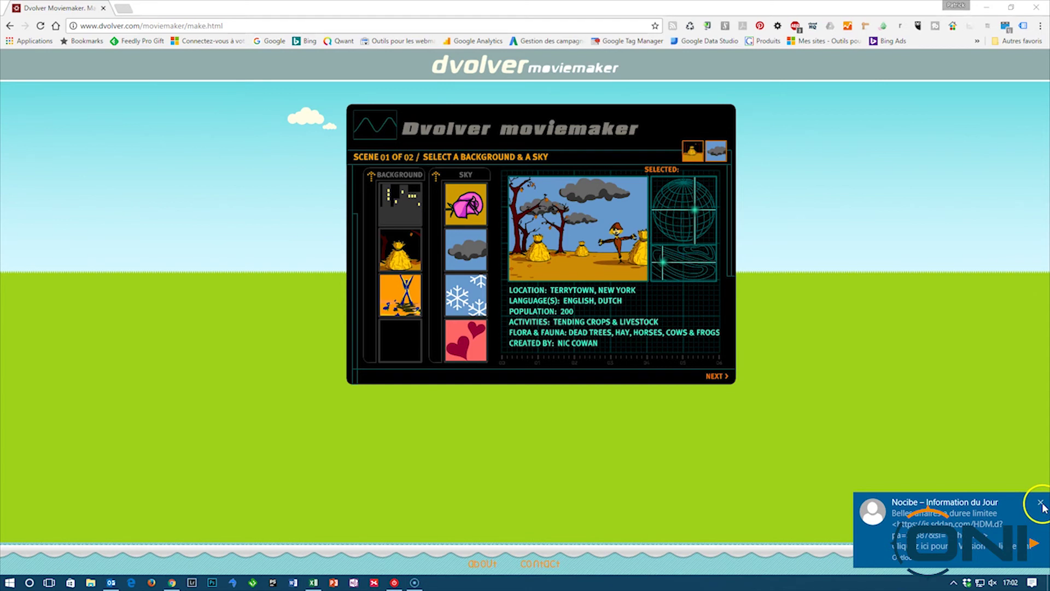
pyautogui.click(812, 322)
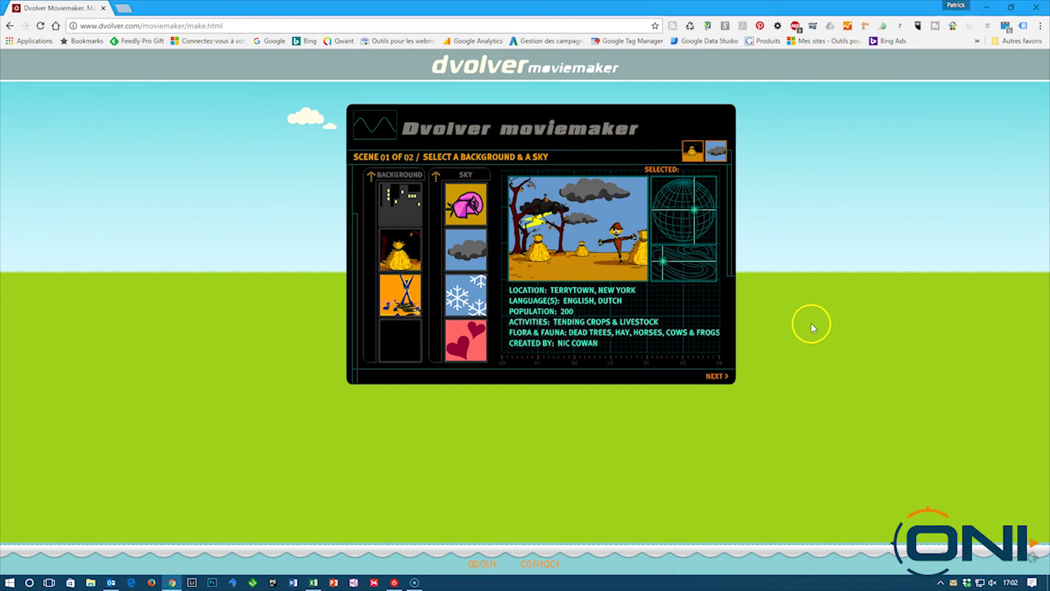